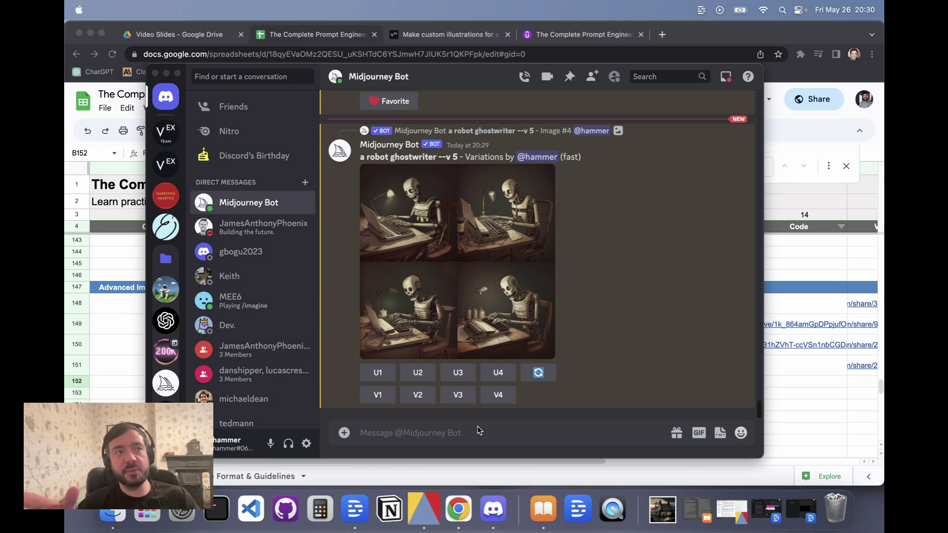
Step: Draft an /imagine prompt permuting {stock photo, oil painting, illustration} and {four, eight} meeting attendees, zoomed in
click(460, 432)
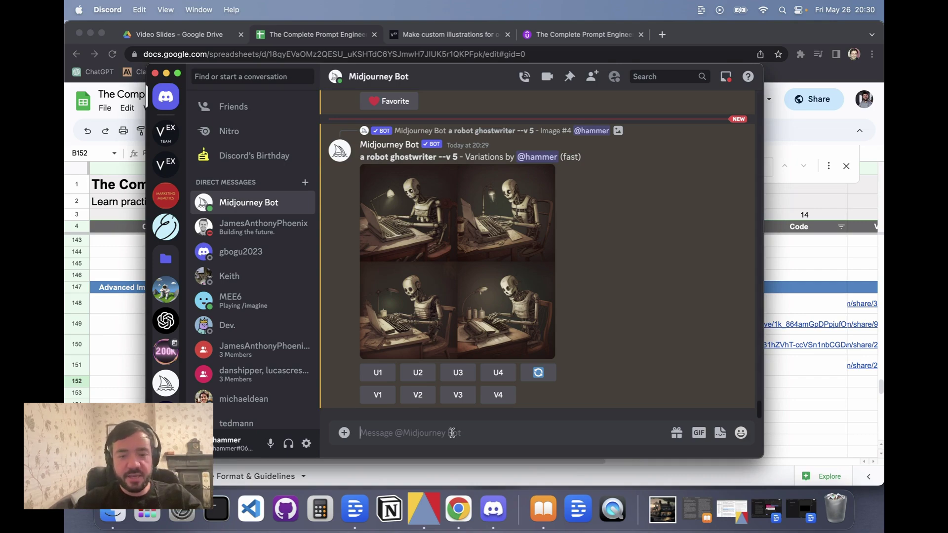
text(/)
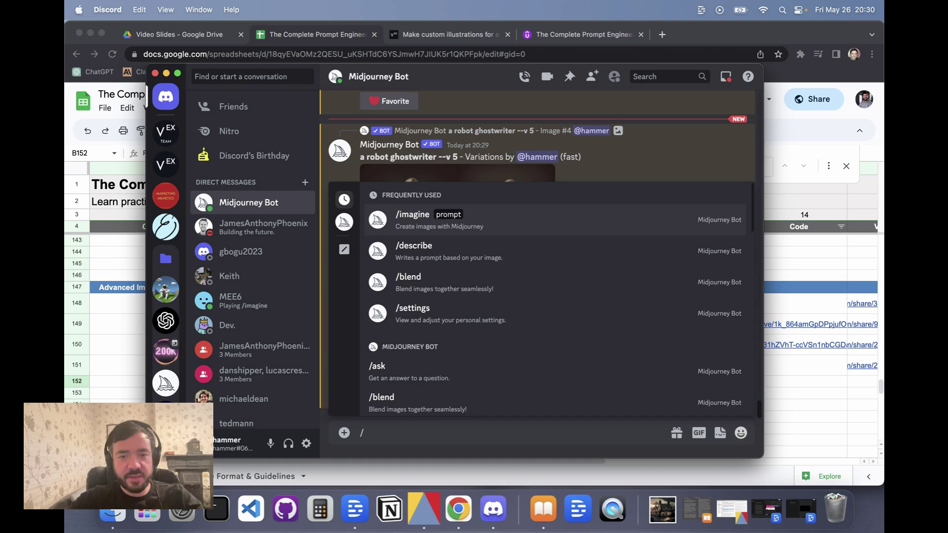
key(Return)
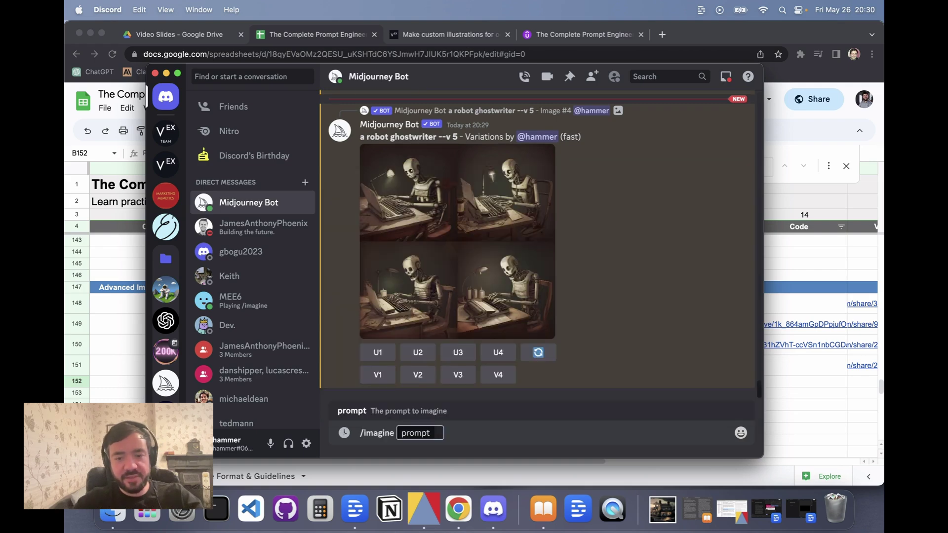
text({stock photo, oil painting, illustration} of business meeting of {four, eight} people watching on white MacBook on top of glass-top table)
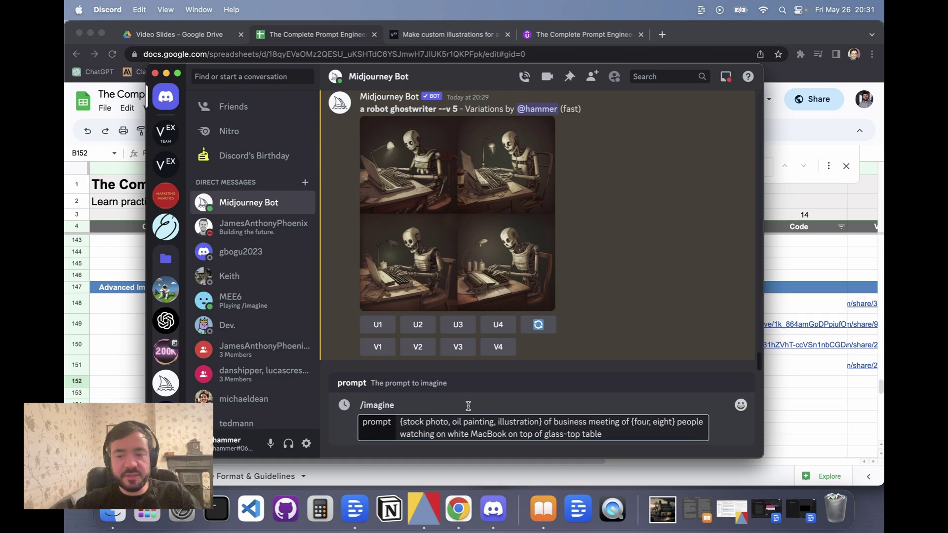
key(super+equal)
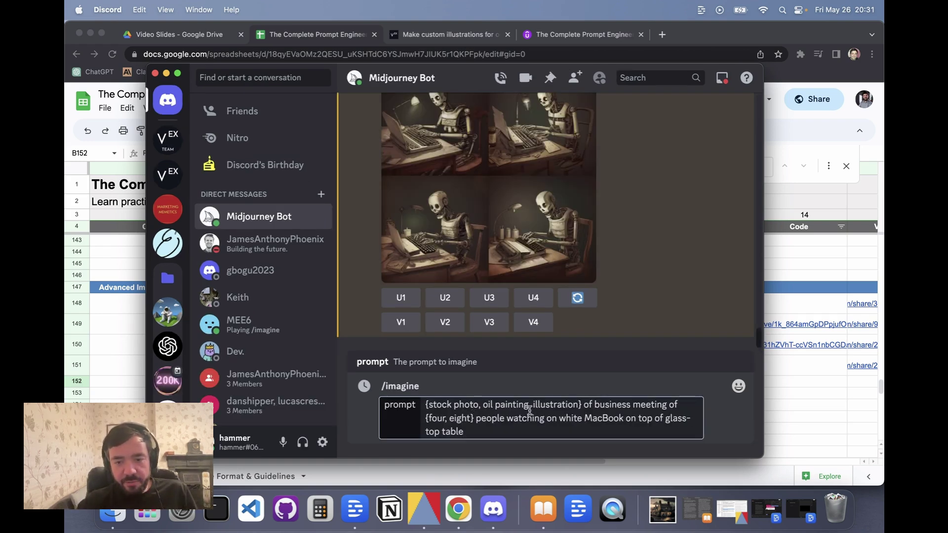
drag(582, 405, 420, 404)
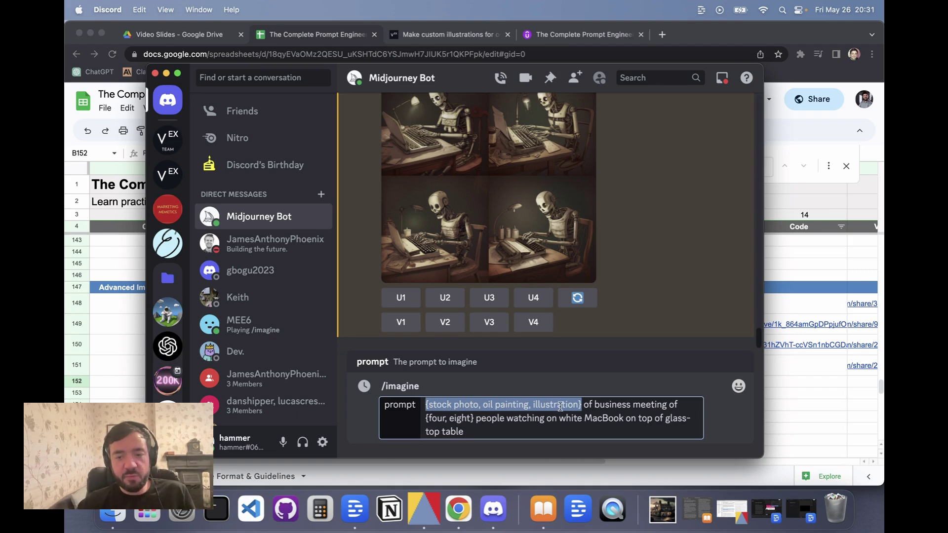
click(594, 406)
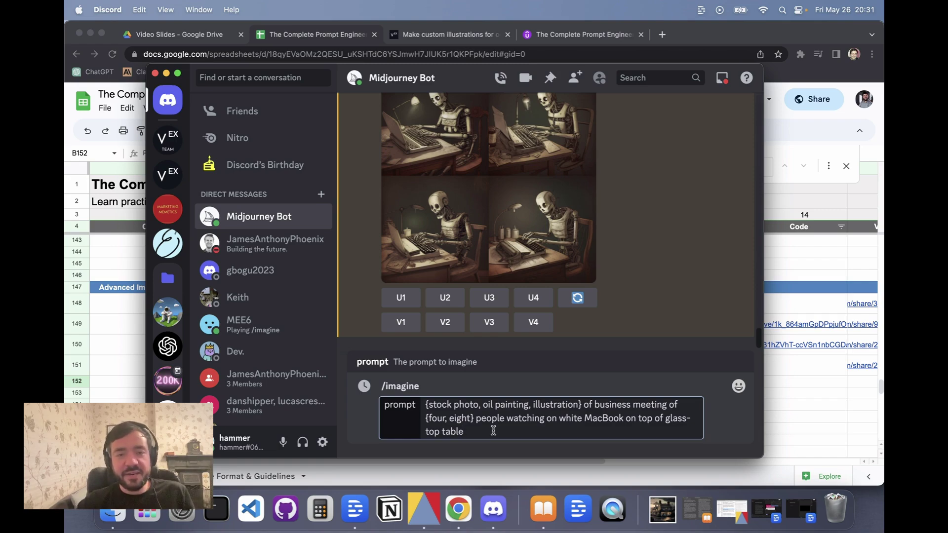
Step: Send the curly-brace /imagine prompt to Midjourney Bot
key(Return)
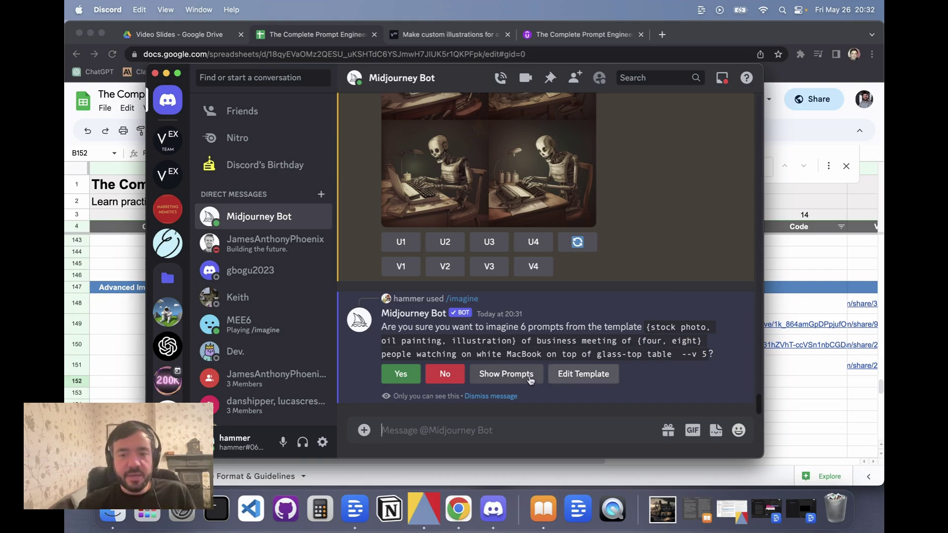
Step: Reveal the six expanded stock photo, oil painting and illustration prompts
click(510, 381)
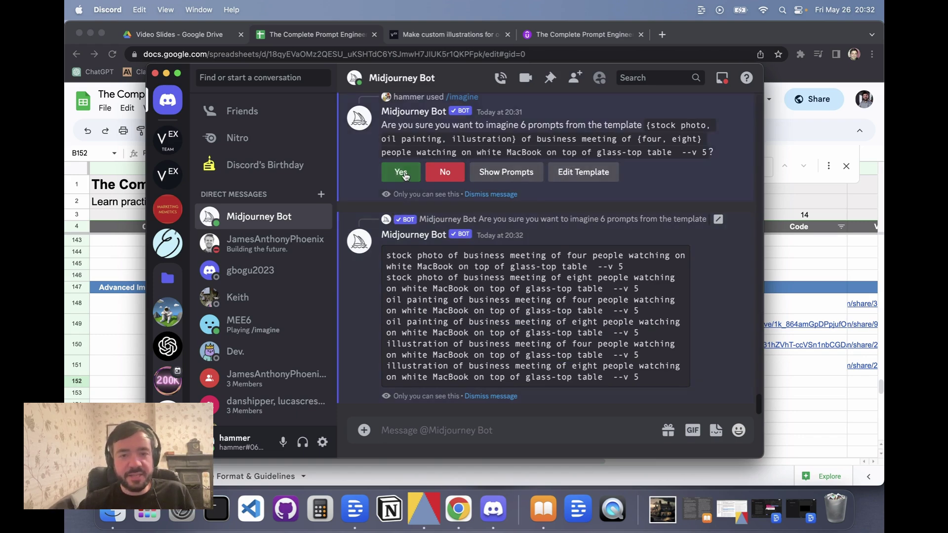
Step: Confirm all six prompts and let Midjourney render a four-image grid for each
click(400, 173)
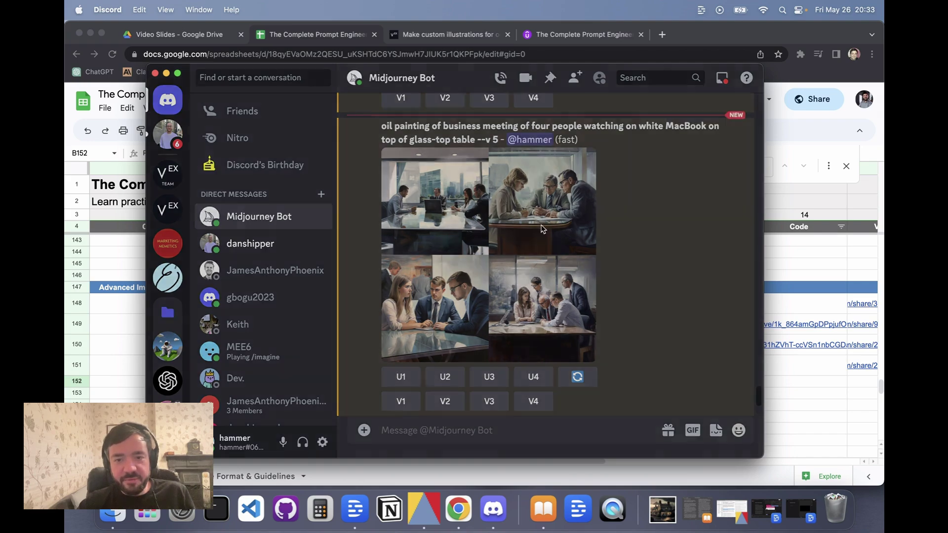
click(542, 229)
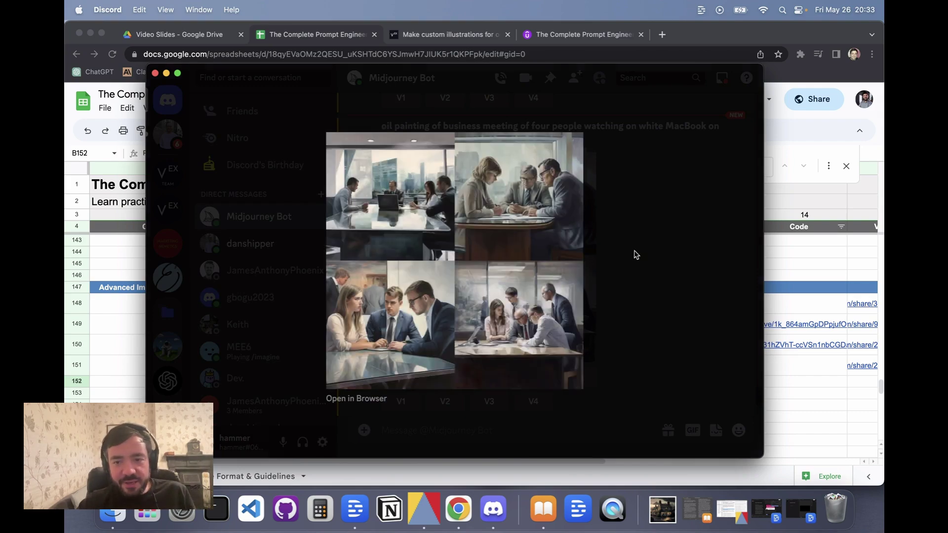
click(636, 254)
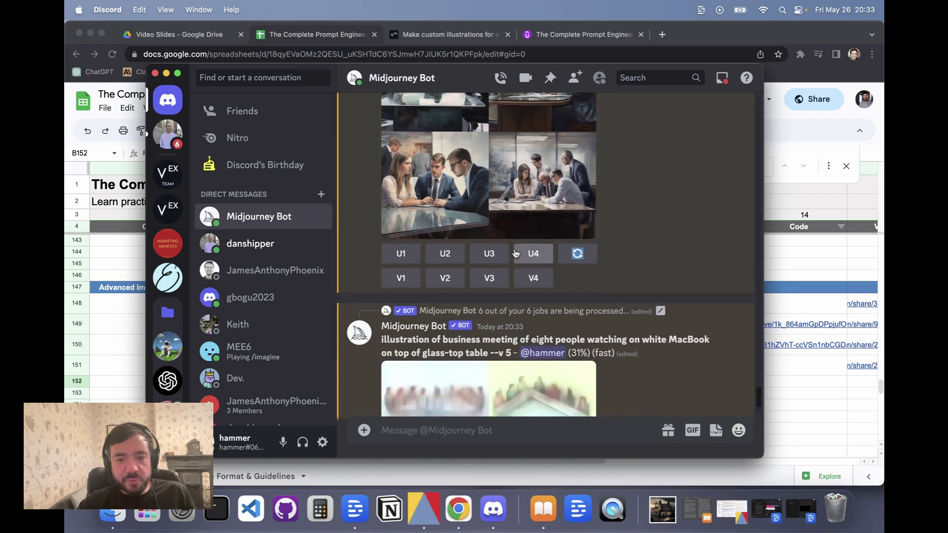
scroll(516, 253, down, 5)
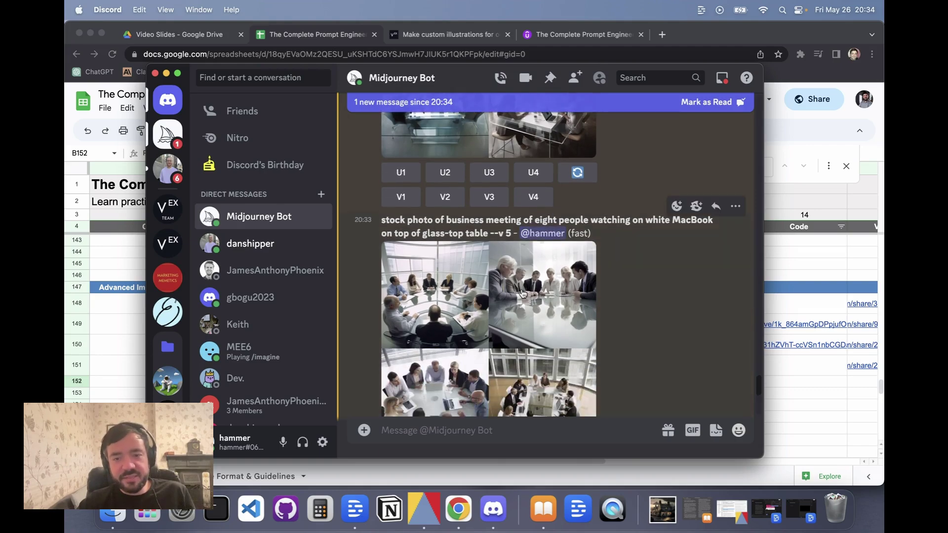
Step: Scroll back up to the earlier grids and mark the new messages as read
scroll(524, 292, up, 3)
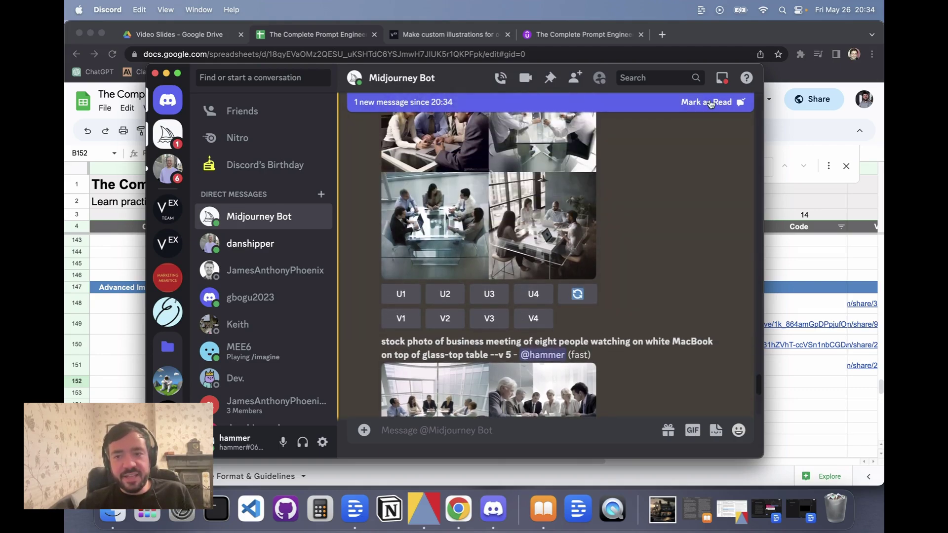
click(709, 102)
scroll(637, 236, up, 3)
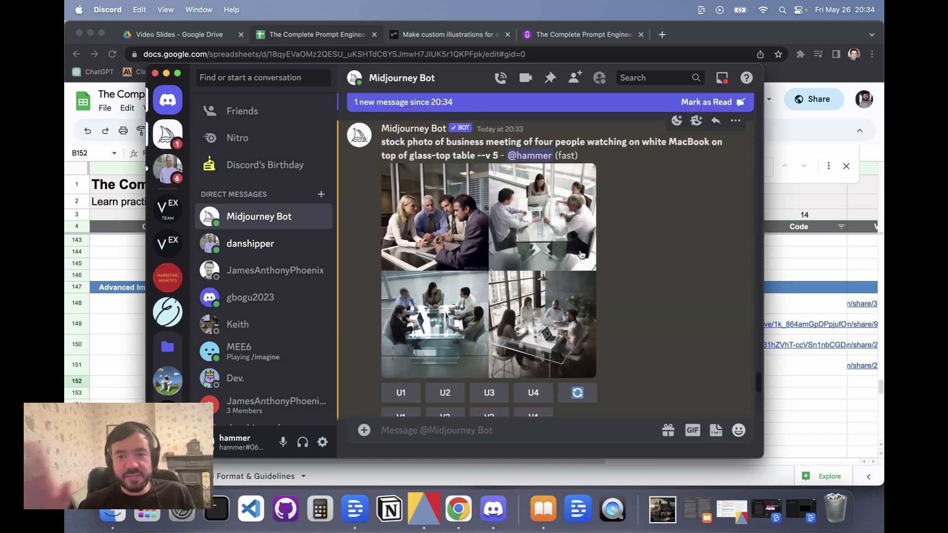
click(711, 102)
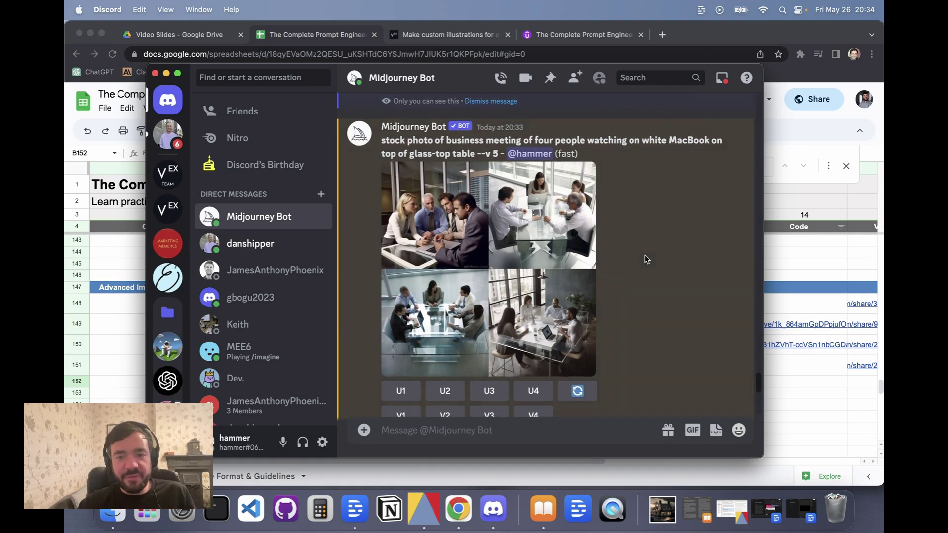
scroll(646, 258, up, 3)
Step: Review the stock photo, oil painting and illustration grids, then clear the remaining notice
scroll(646, 258, down, 2)
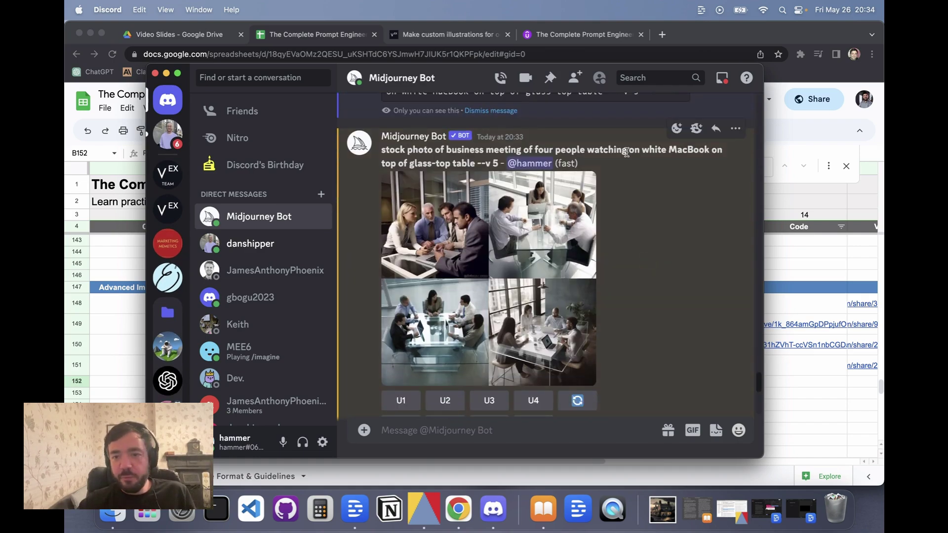
scroll(629, 268, down, 5)
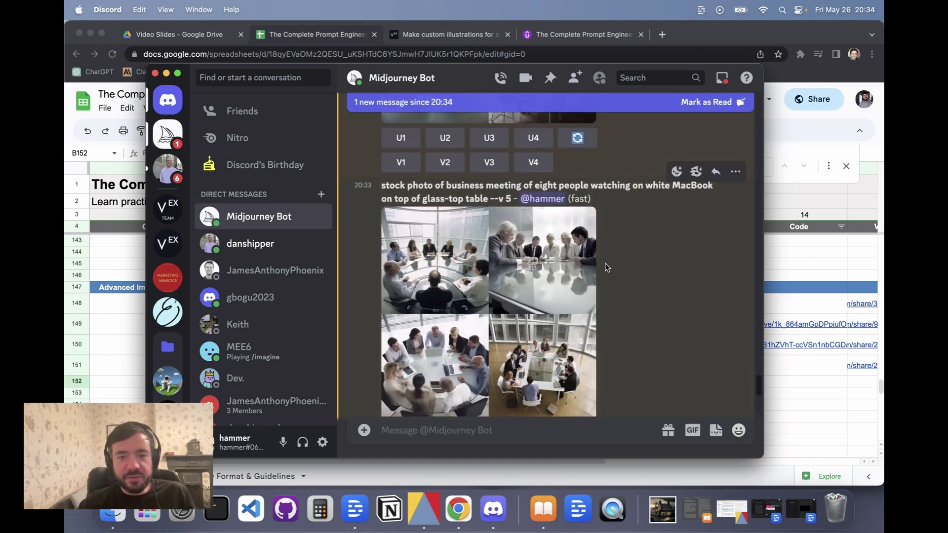
scroll(607, 268, down, 6)
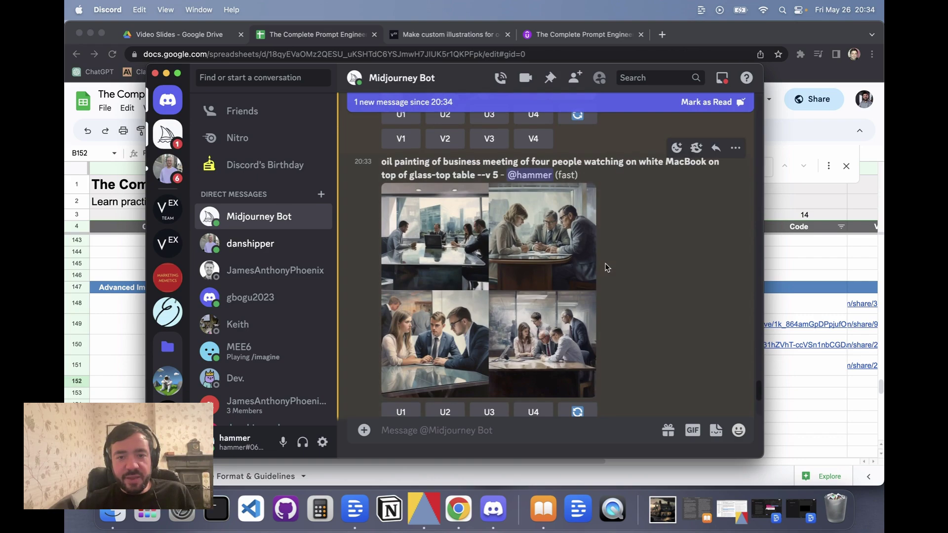
scroll(573, 307, down, 6)
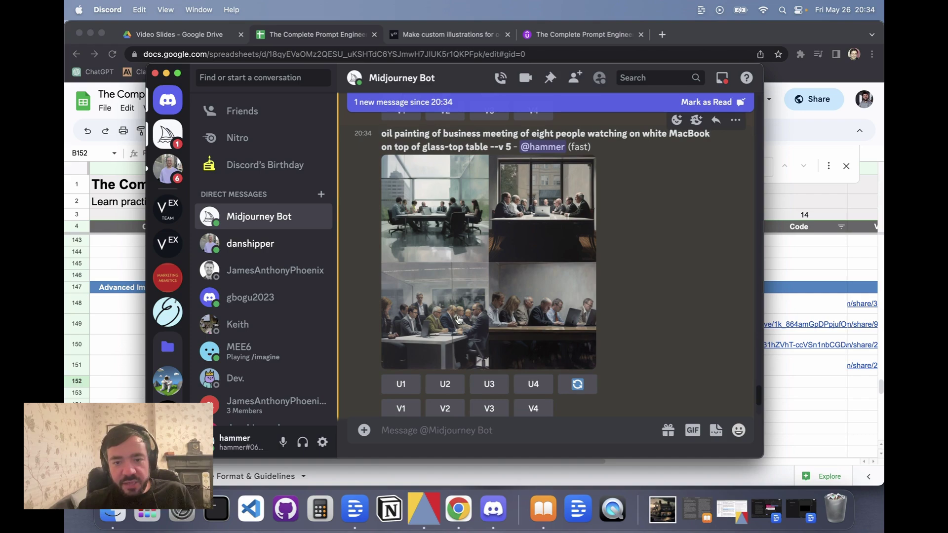
scroll(524, 312, up, 5)
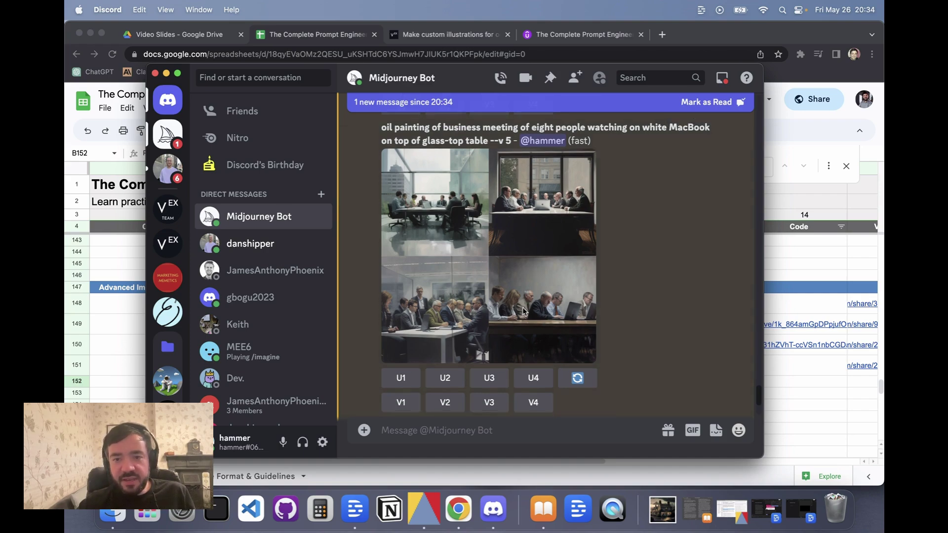
scroll(524, 312, down, 1)
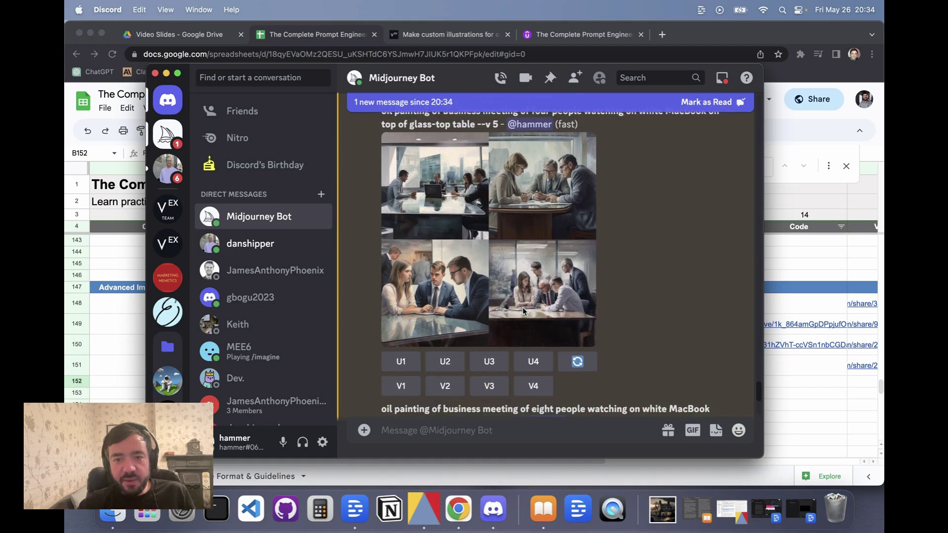
scroll(510, 290, down, 3)
scroll(510, 291, down, 6)
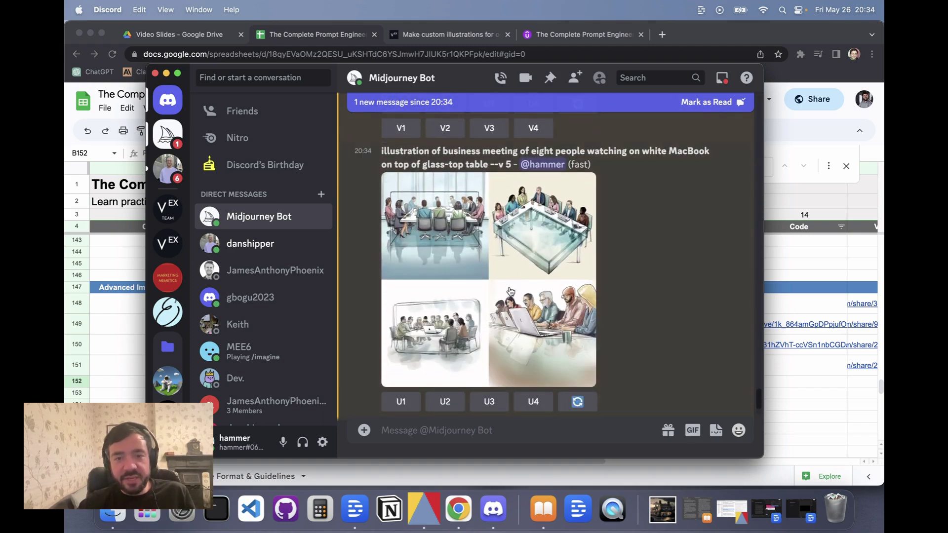
scroll(493, 306, down, 6)
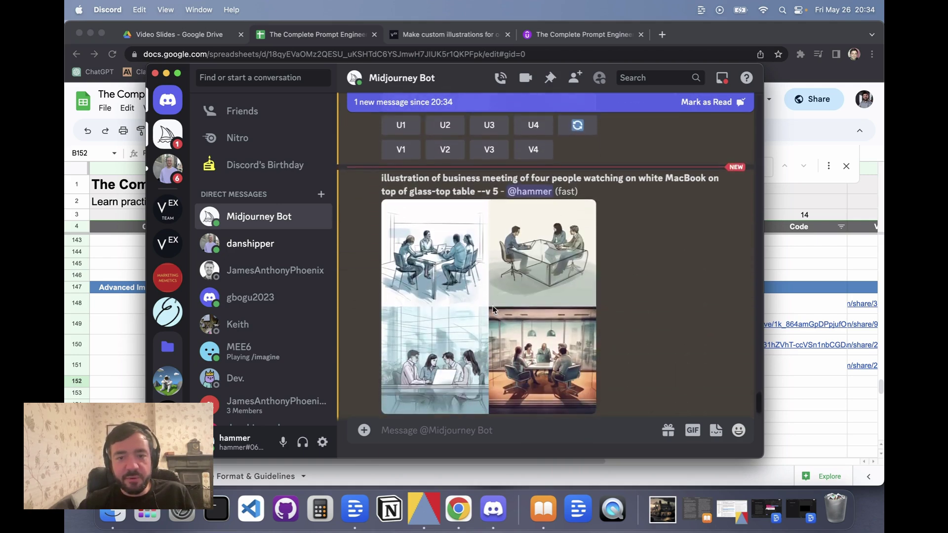
scroll(508, 291, down, 1)
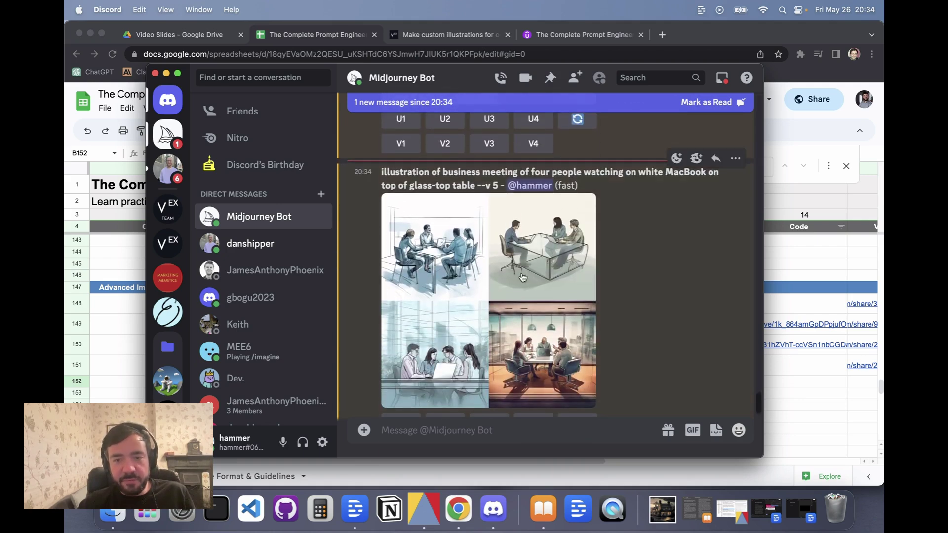
scroll(522, 277, up, 5)
scroll(522, 278, down, 5)
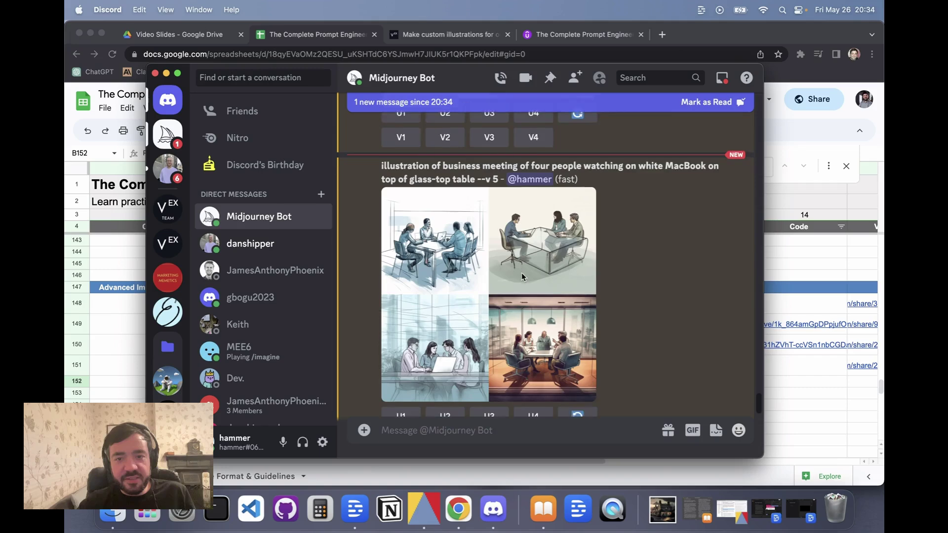
scroll(521, 276, down, 1)
click(697, 101)
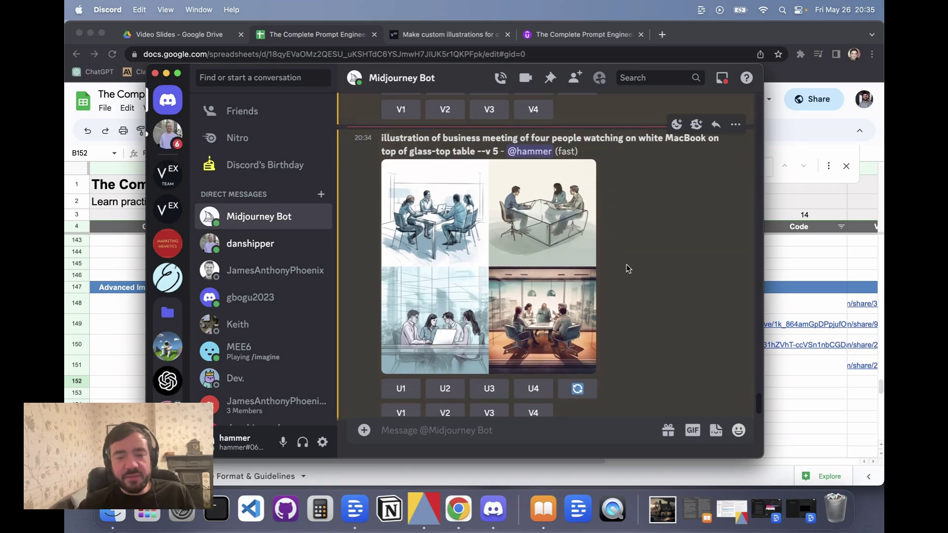